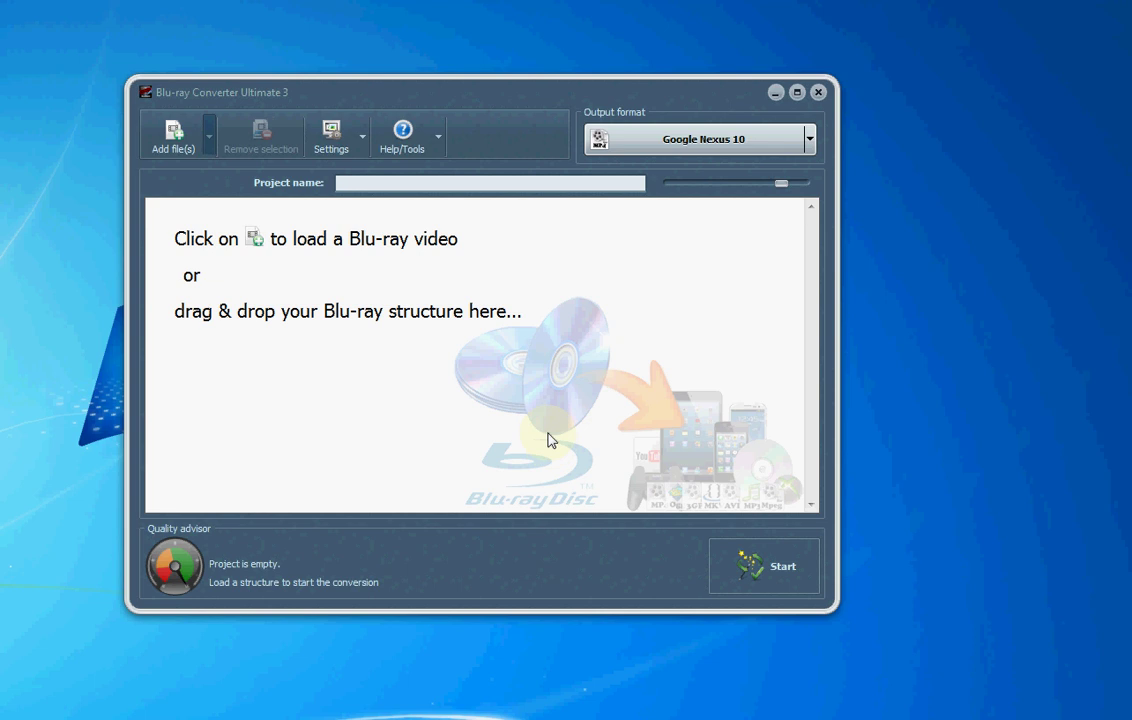
From Add file(s), look through the Load from disk, Blu-ray folder and ISO file submenus
left_click(208, 140)
mouse_move(215, 177)
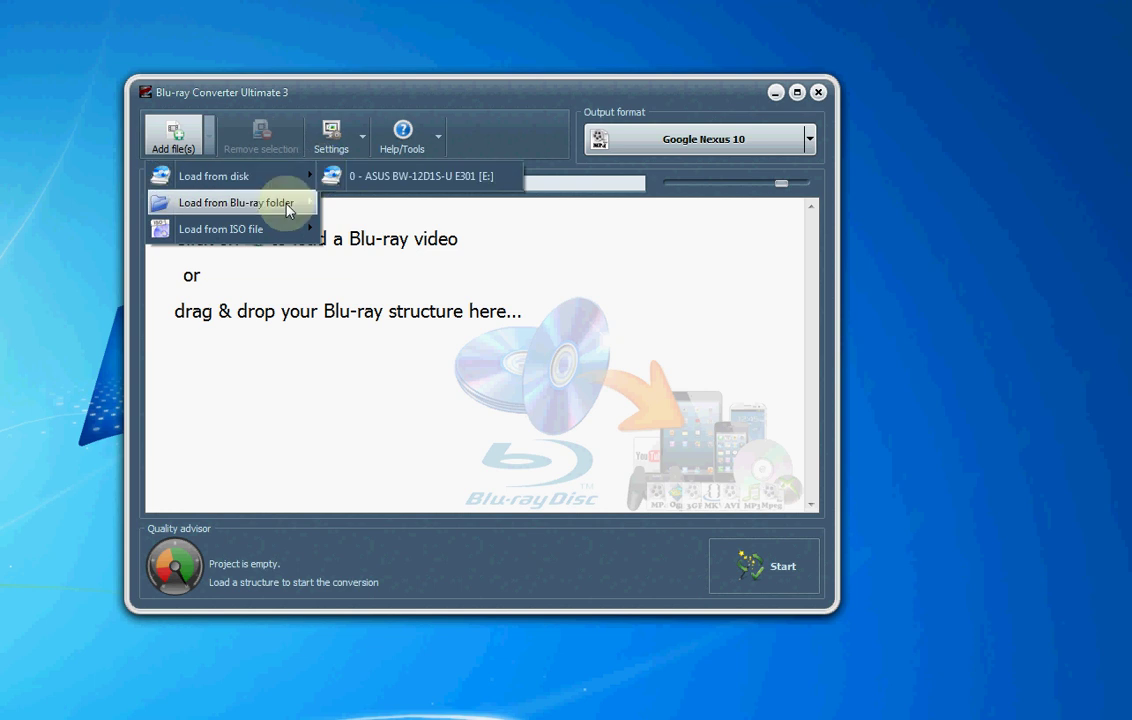
mouse_move(288, 210)
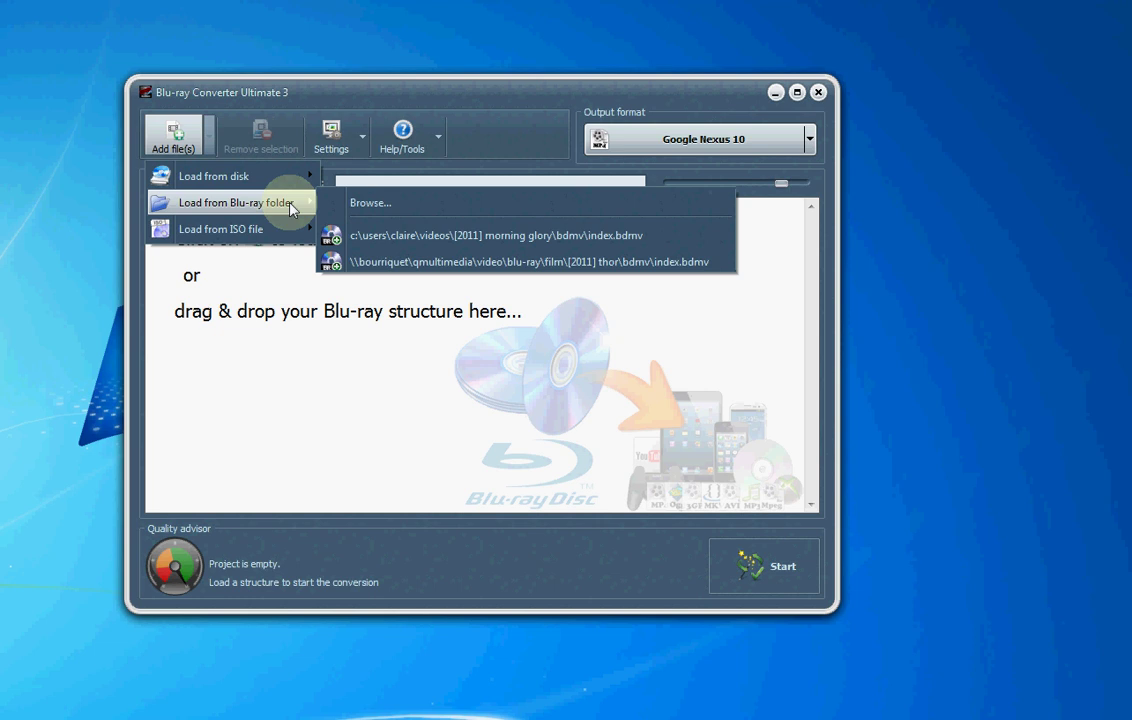
mouse_move(277, 237)
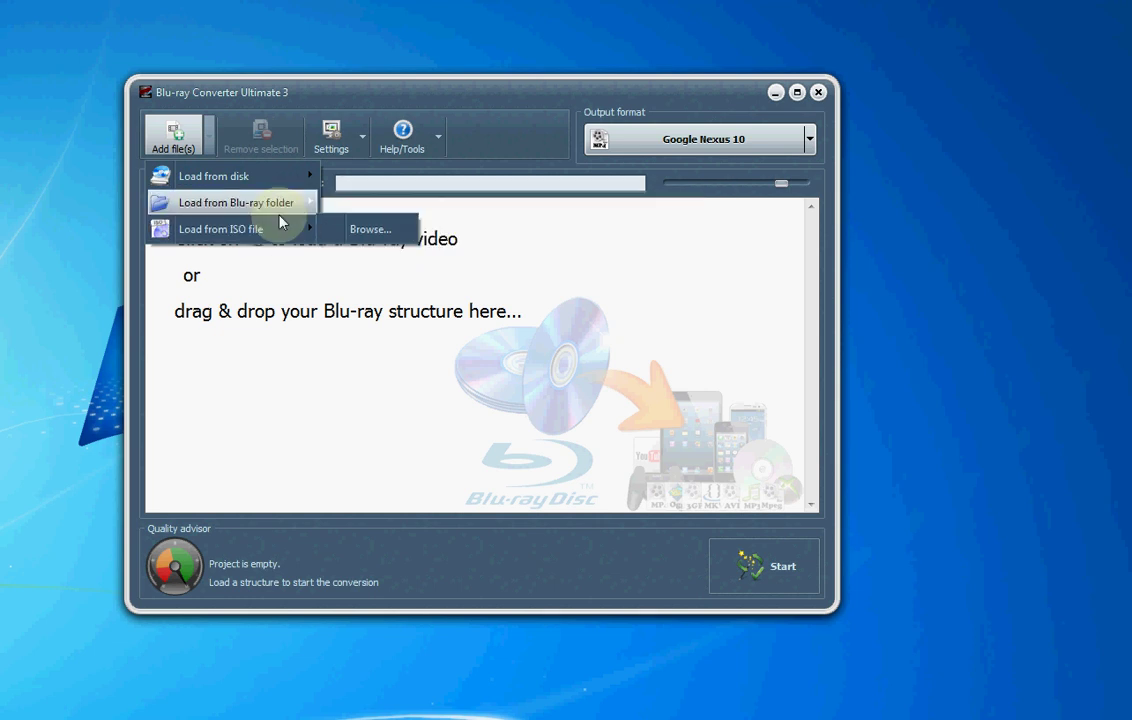
Load the [2011] Morning Glory folder and expand Bonuses to show the 46s Bonus 1 title
left_click(341, 204)
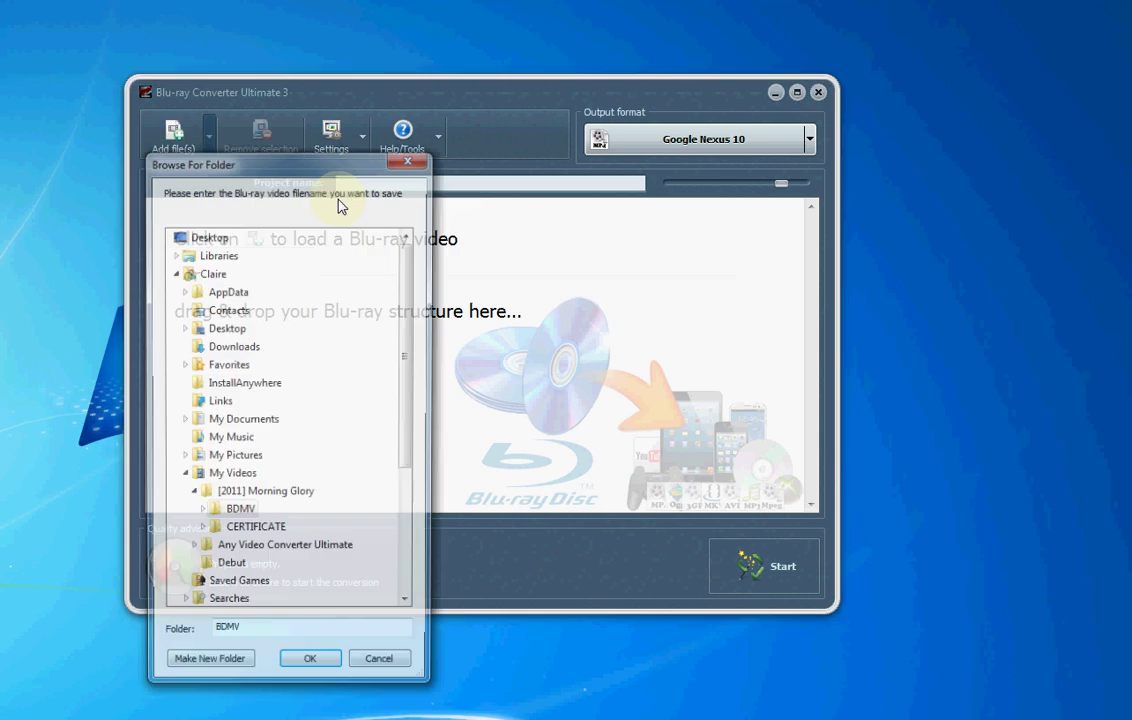
left_click(280, 498)
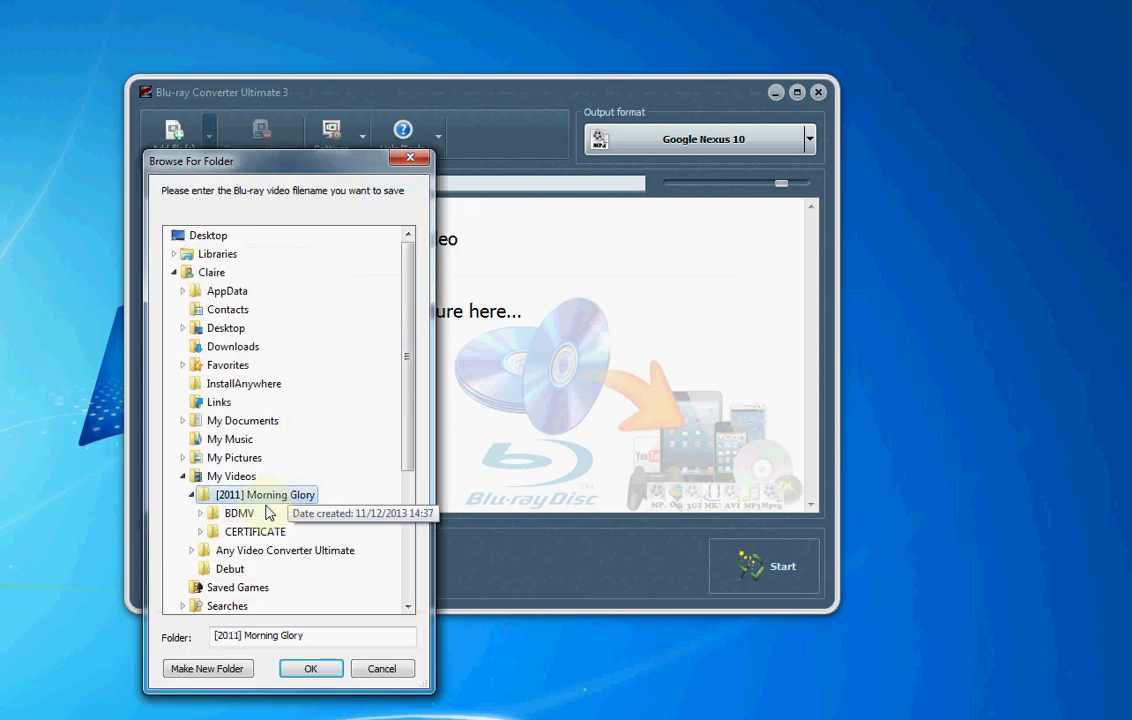
left_click(326, 670)
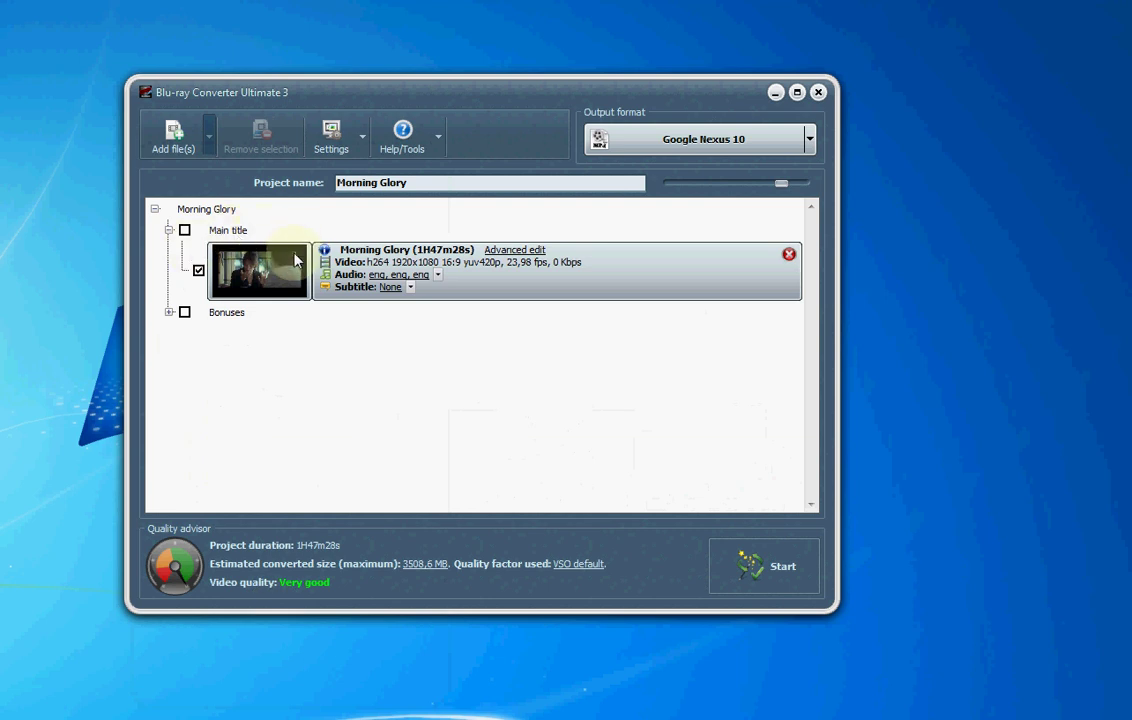
left_click(170, 312)
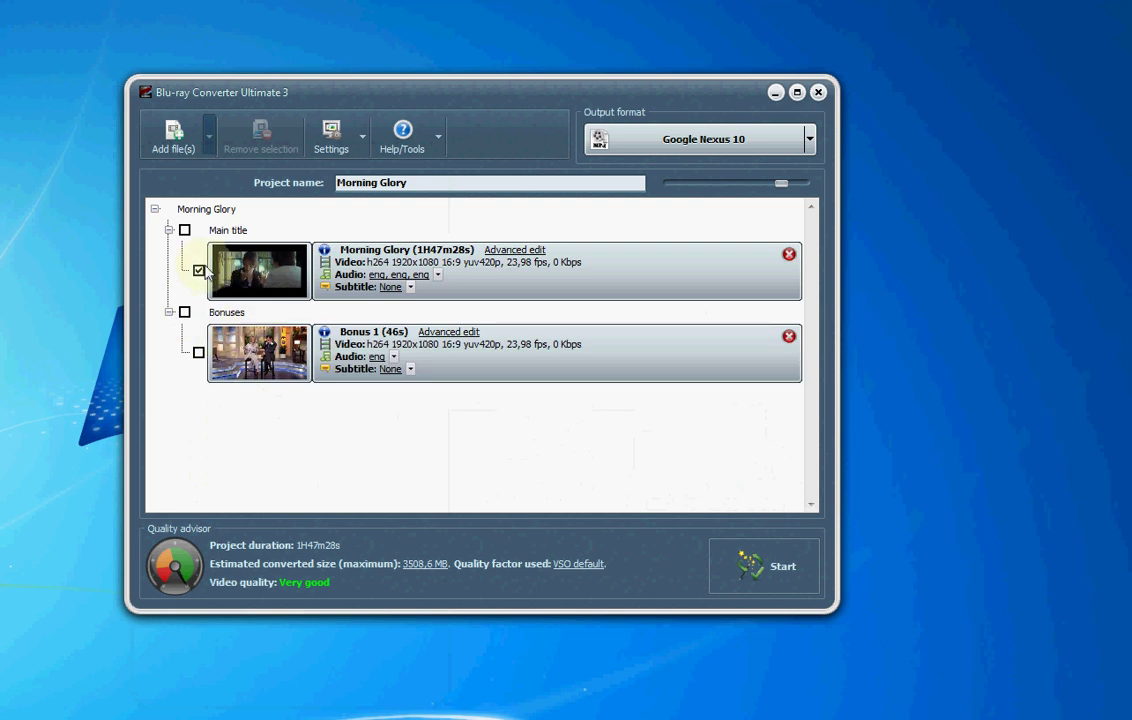
left_click(198, 270)
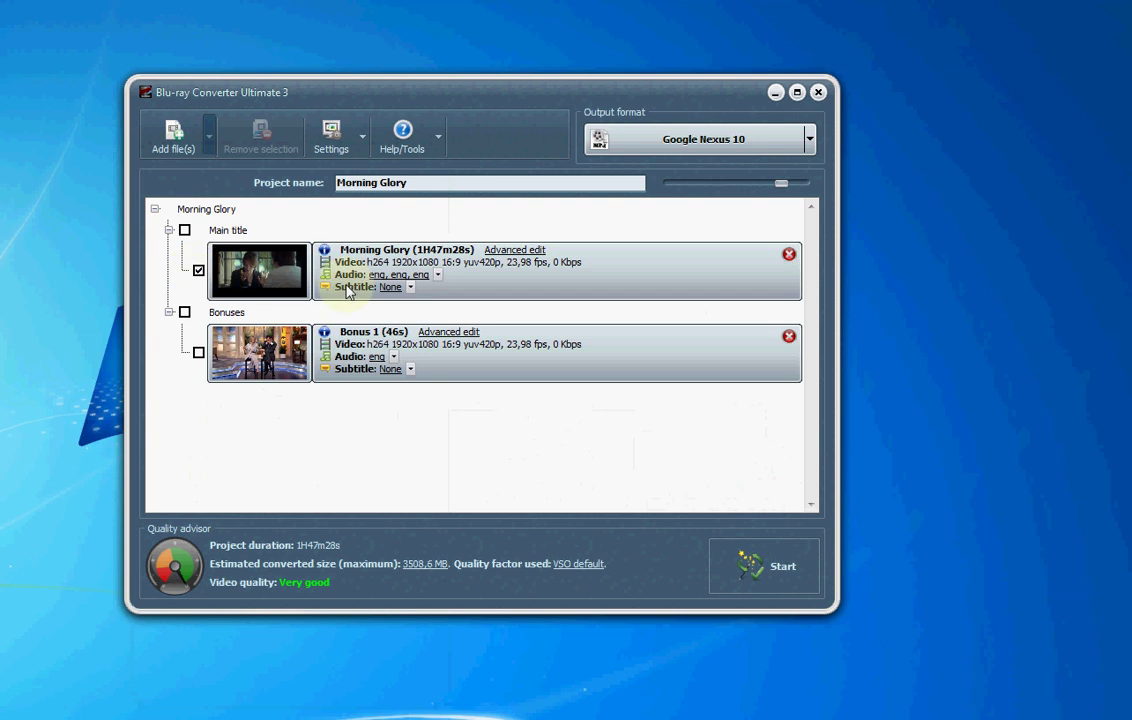
left_click(758, 147)
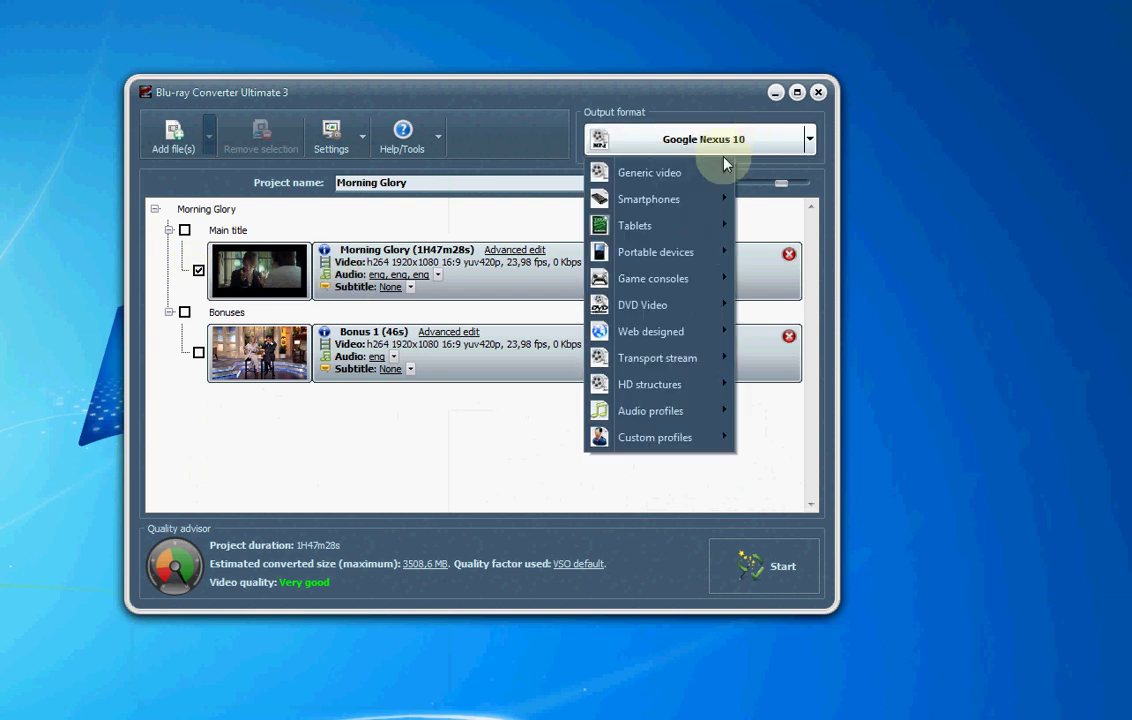
mouse_move(675, 240)
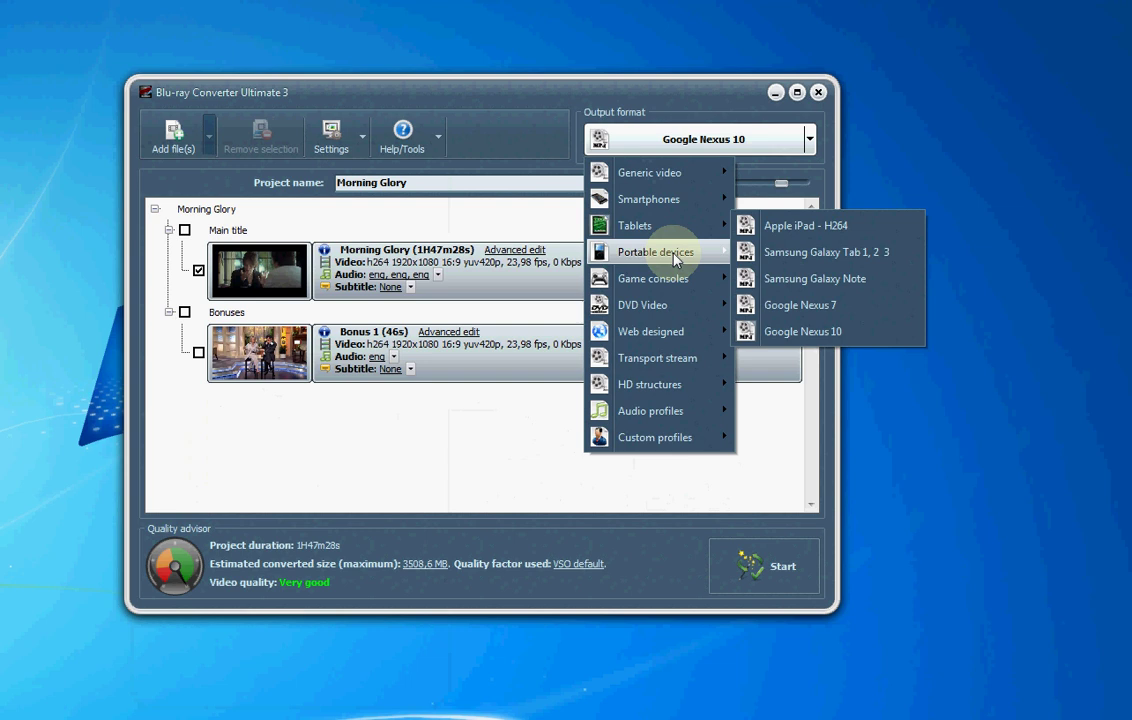
mouse_move(680, 279)
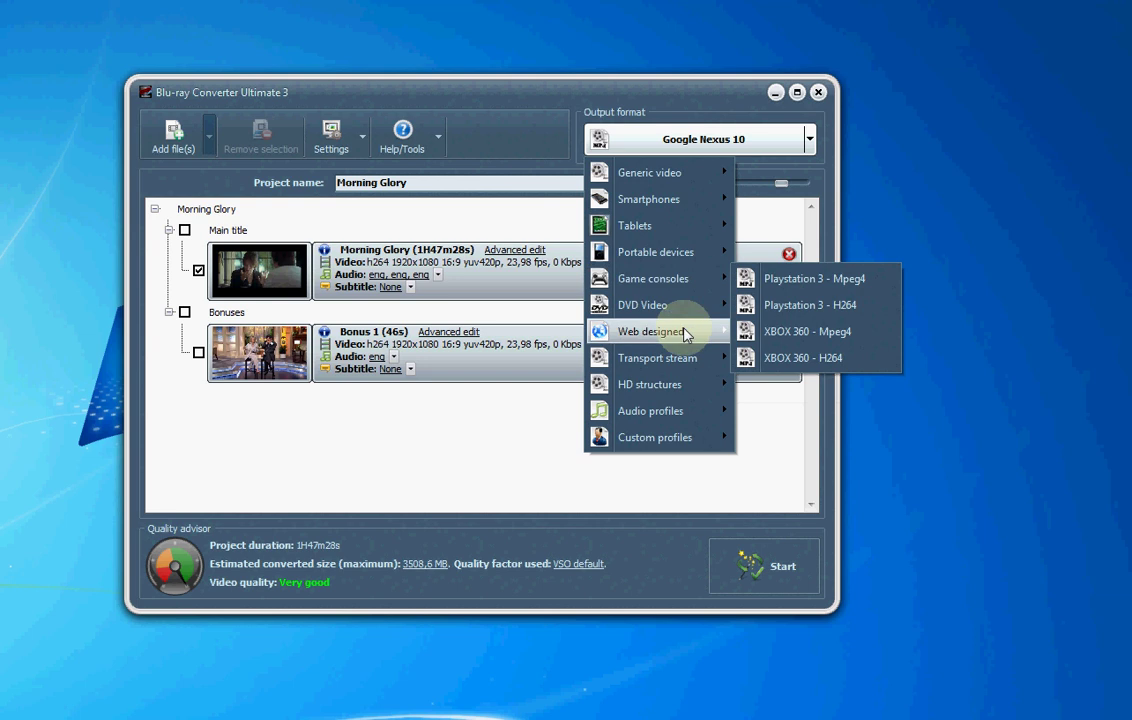
mouse_move(682, 384)
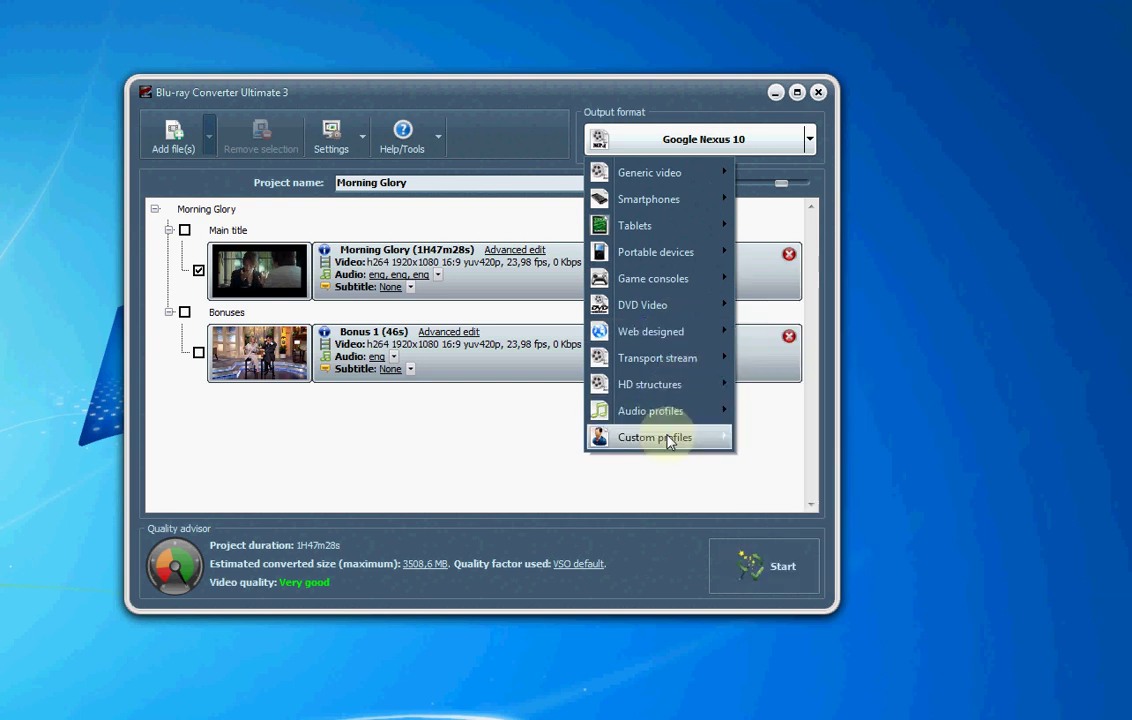
mouse_move(680, 440)
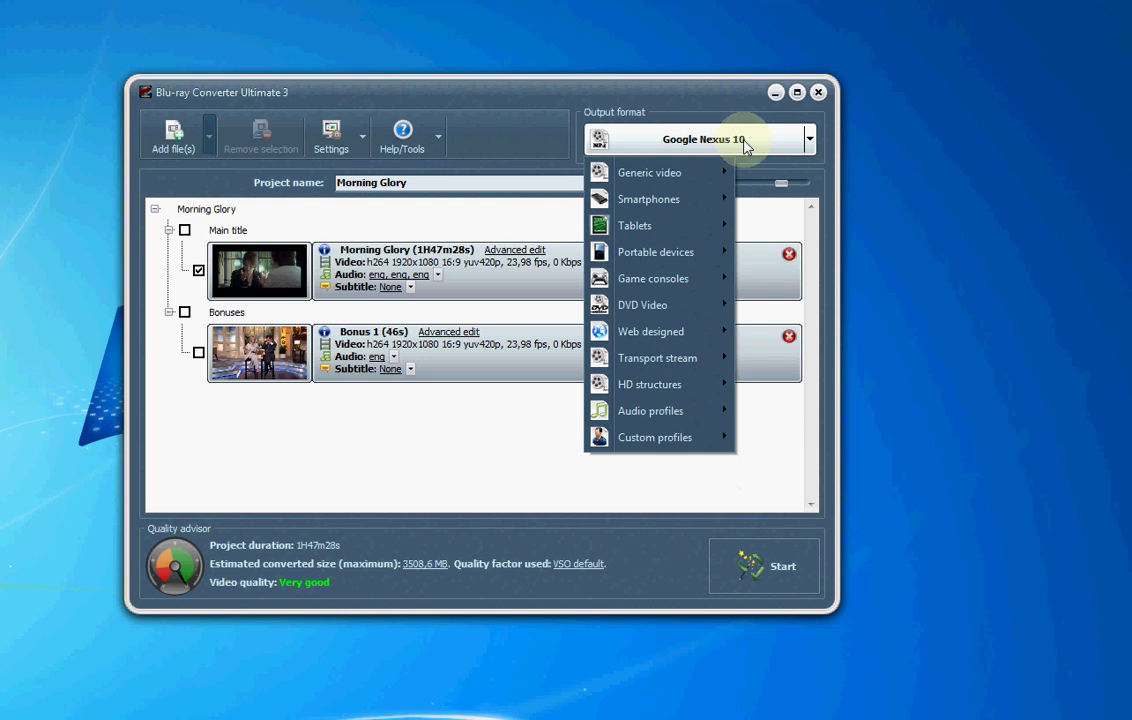
left_click(659, 91)
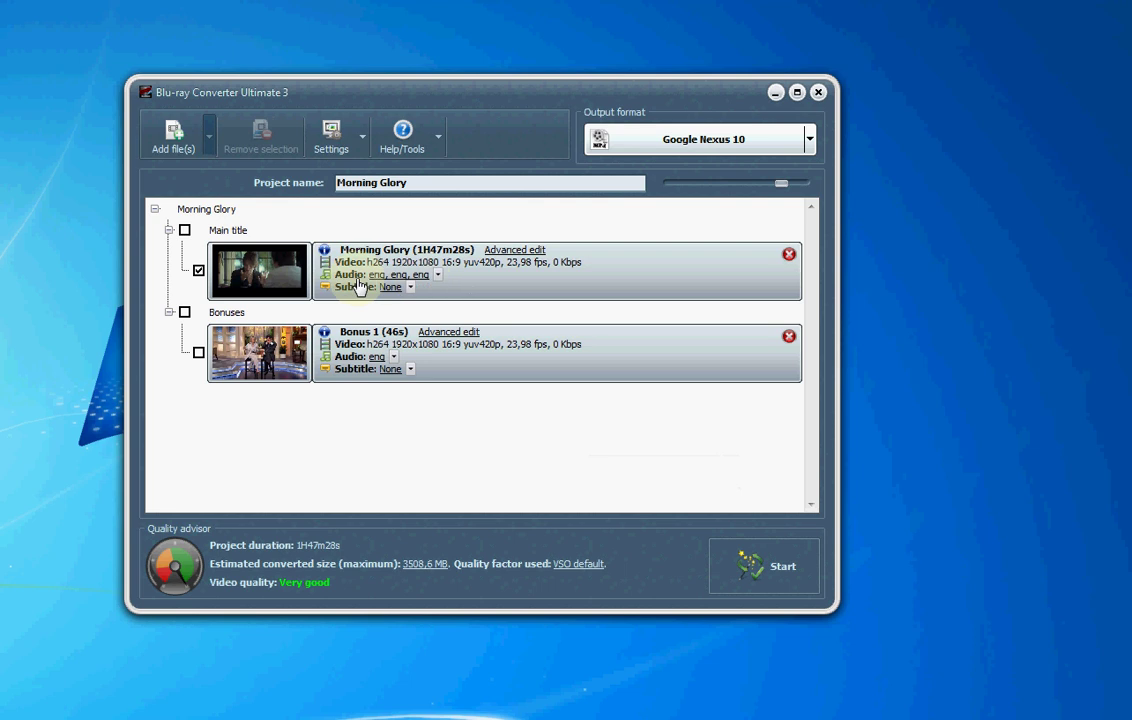
Tick English DTS 5.1 audio and choose English subtitles for the main title
left_click(437, 276)
left_click(452, 294)
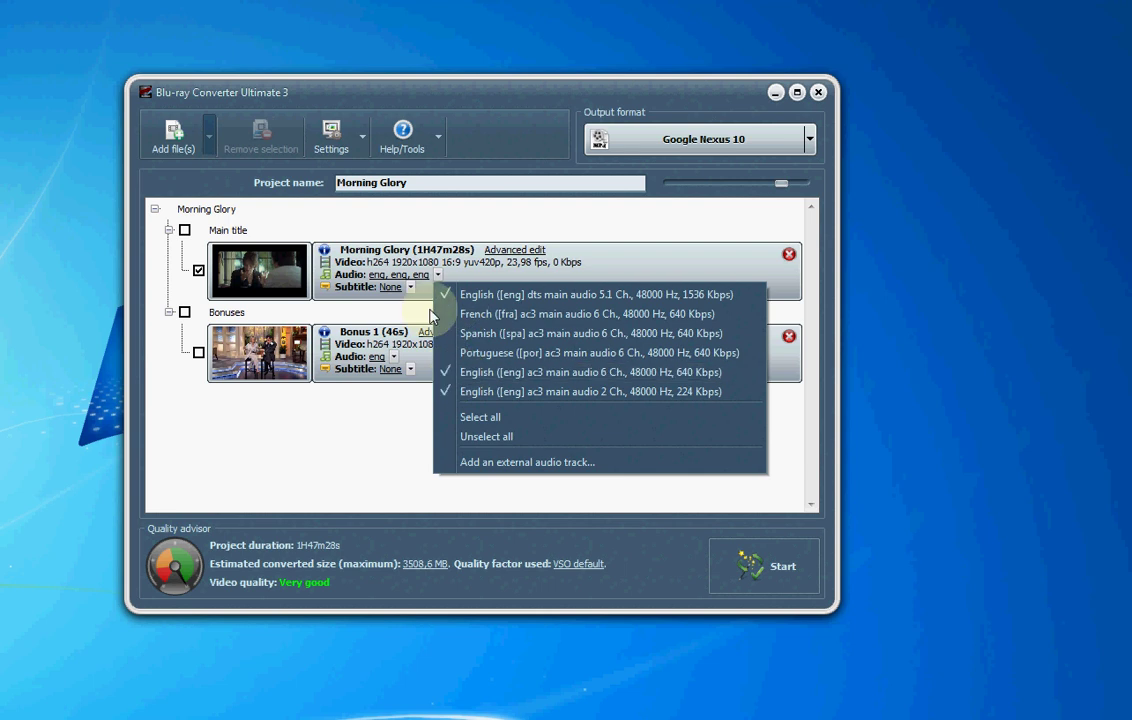
left_click(410, 289)
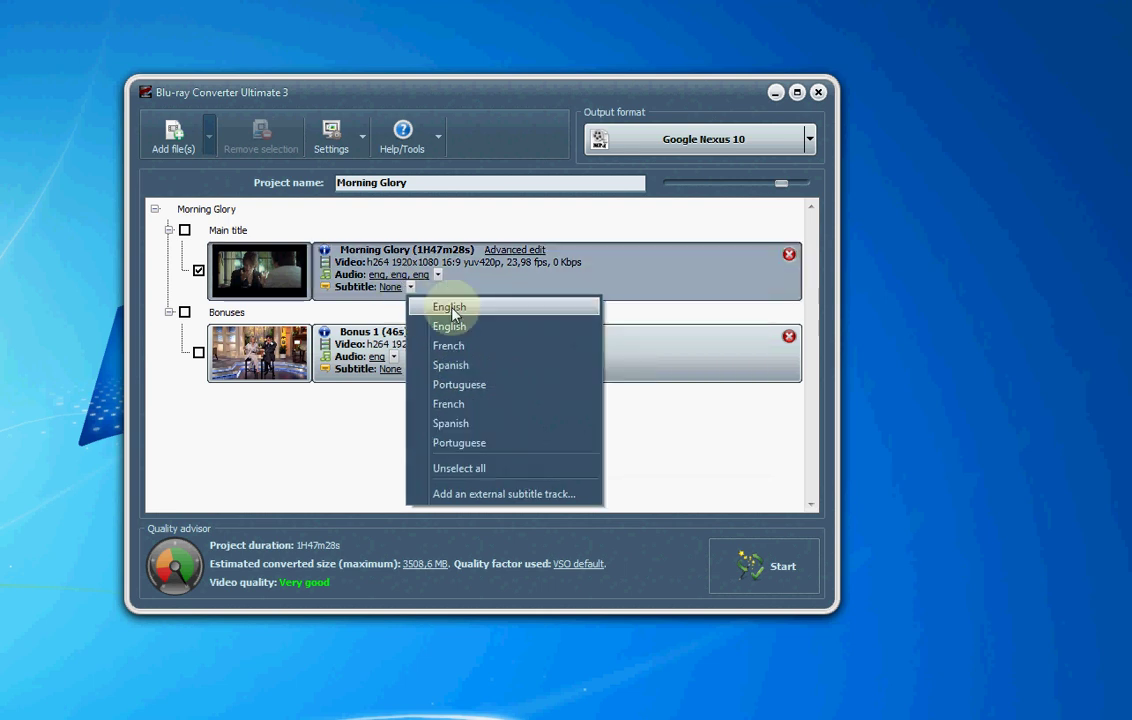
left_click(449, 307)
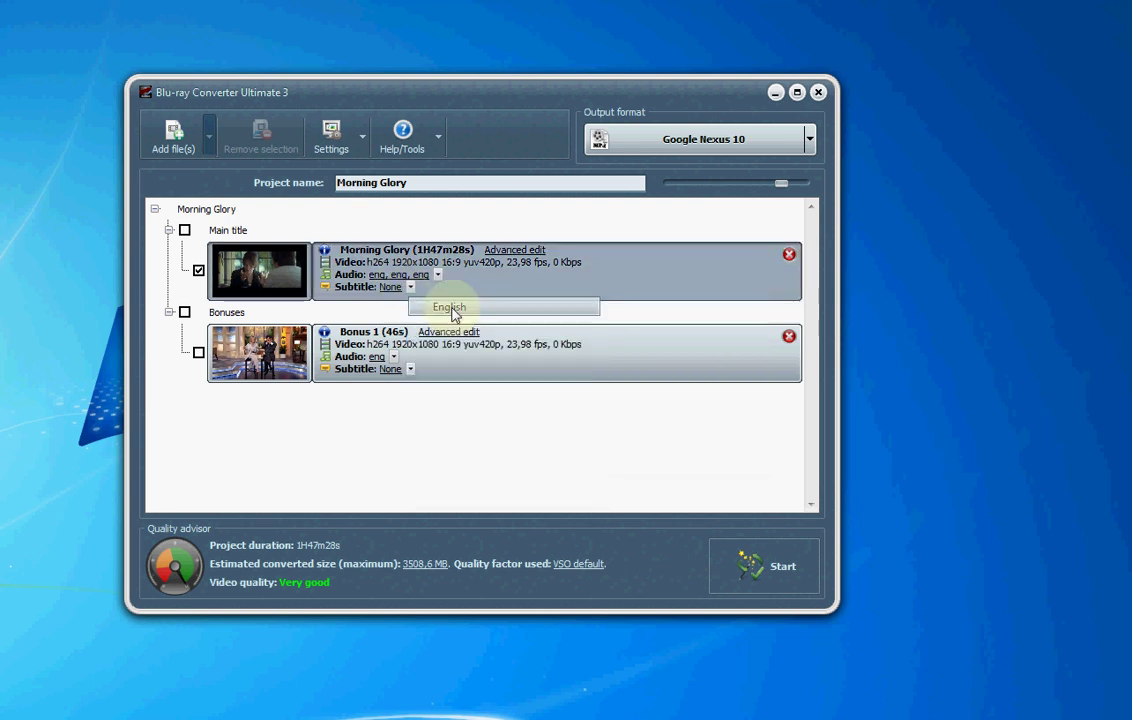
Switch the main title's subtitles from English to French (fra)
left_click(404, 288)
left_click(437, 350)
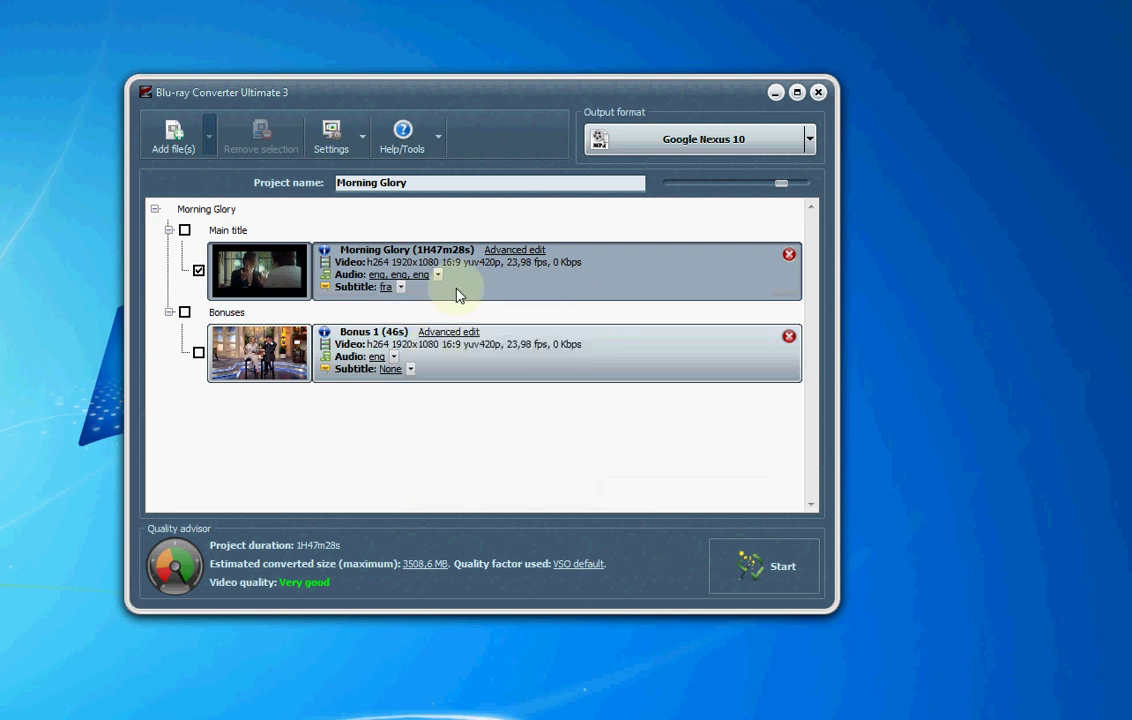
left_click(388, 288)
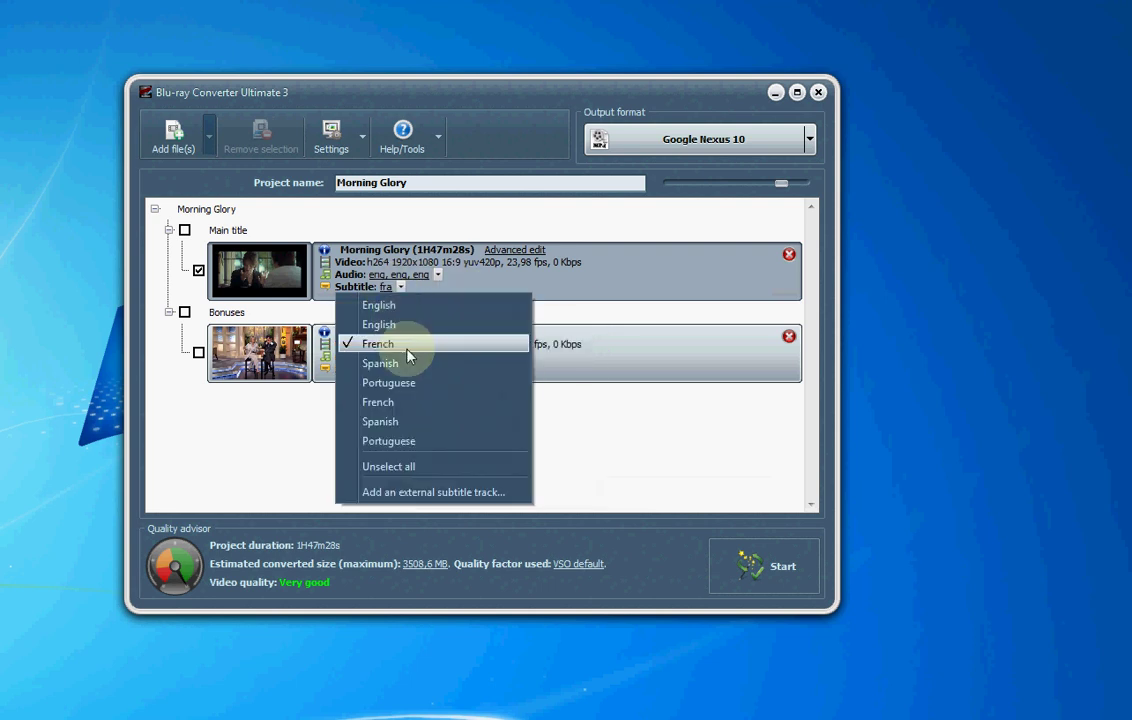
left_click(561, 287)
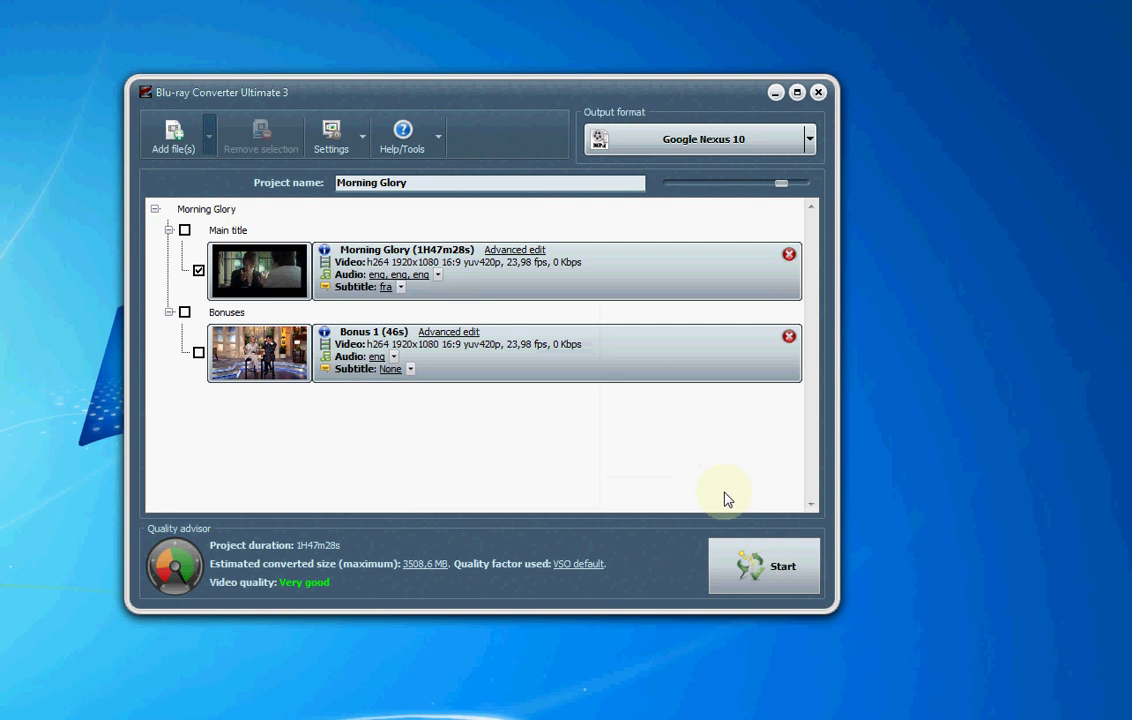
left_click(528, 252)
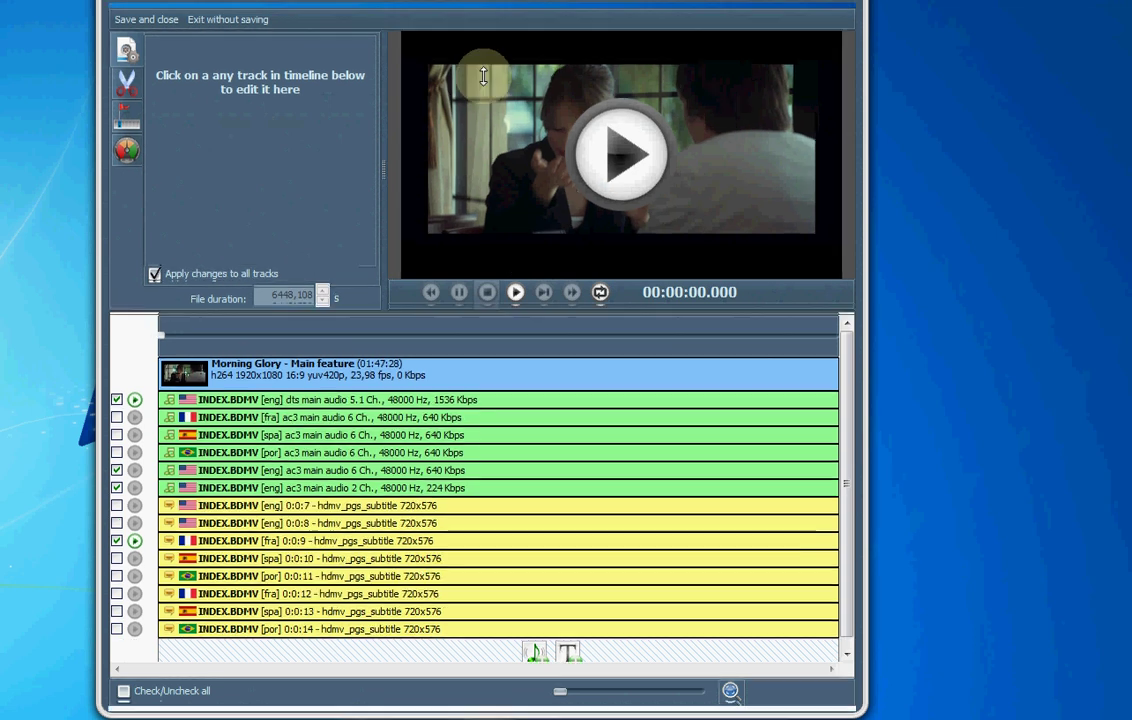
left_click_drag(475, 2, 468, 76)
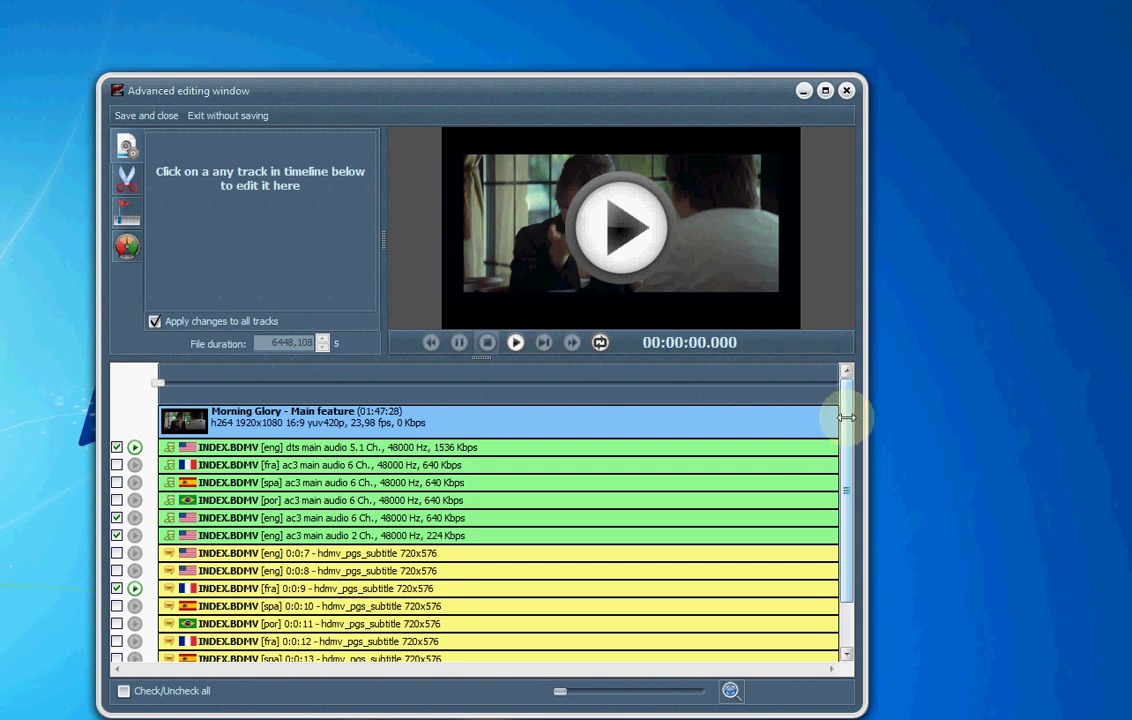
left_click(134, 518)
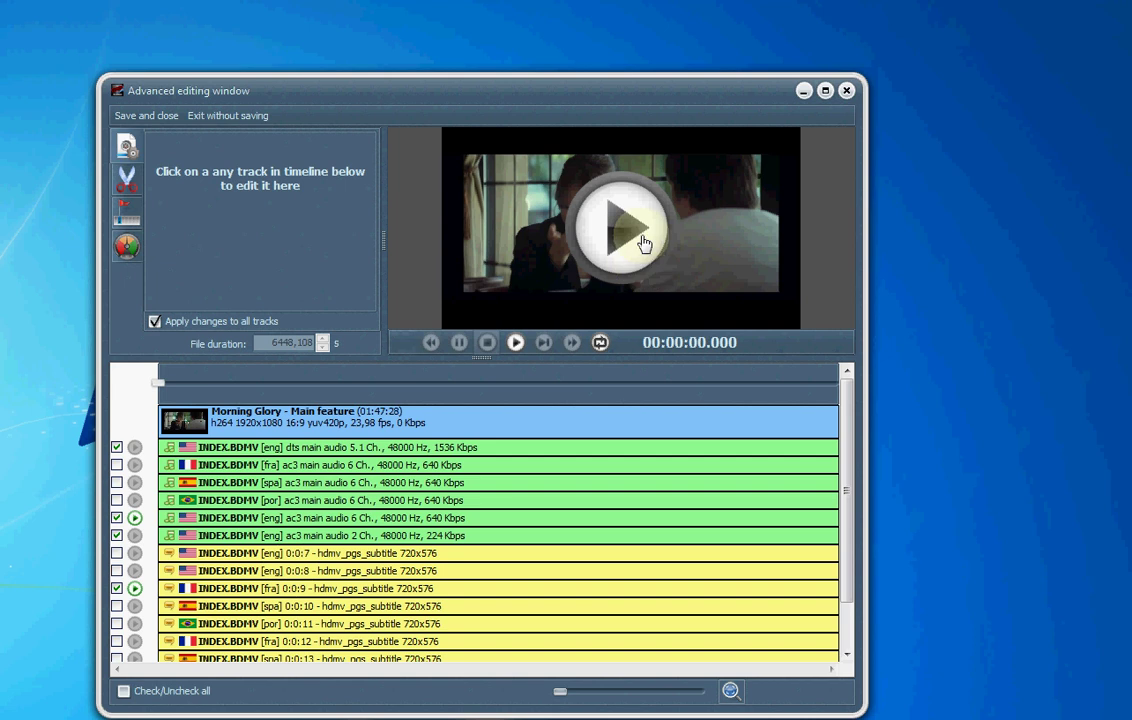
left_click(455, 207)
left_click(238, 115)
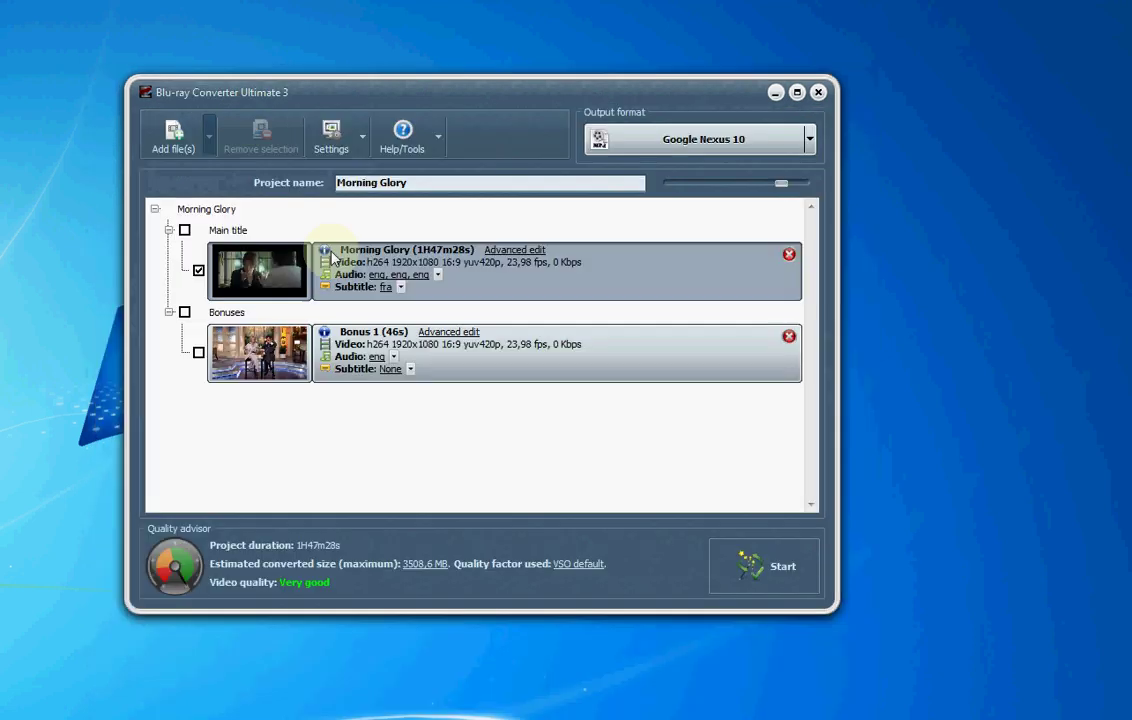
Unselect all subtitles and untick the other English audio tracks, keeping only English DTS 5.1
left_click(400, 287)
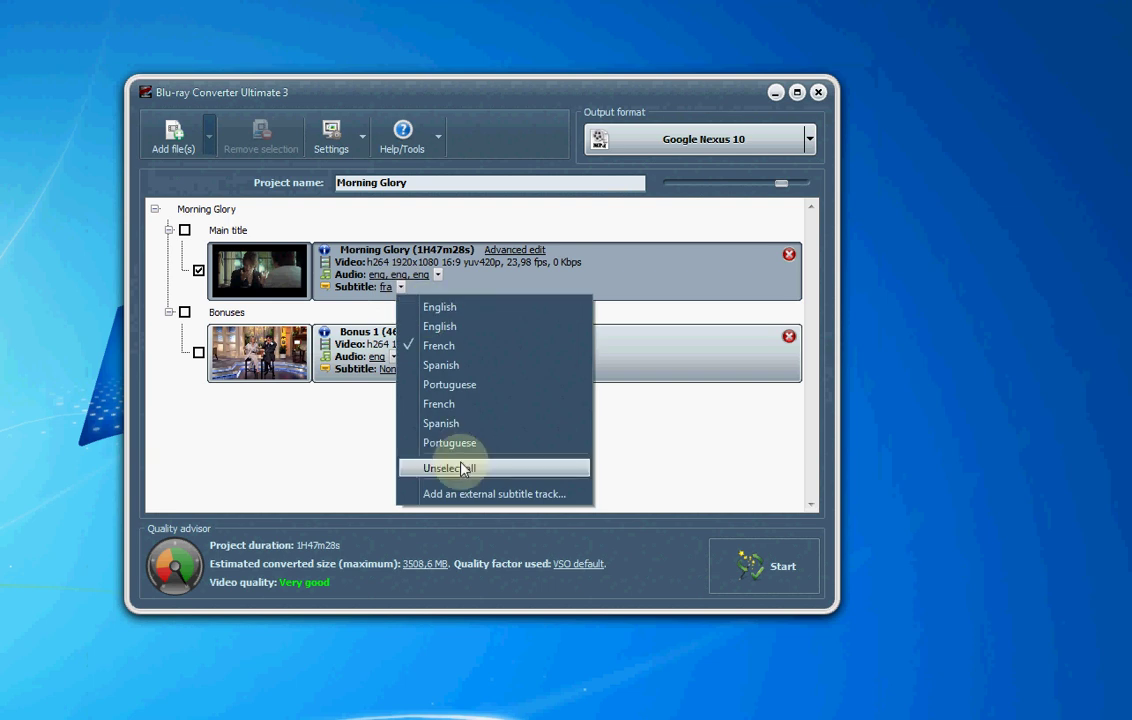
left_click(449, 468)
left_click(437, 274)
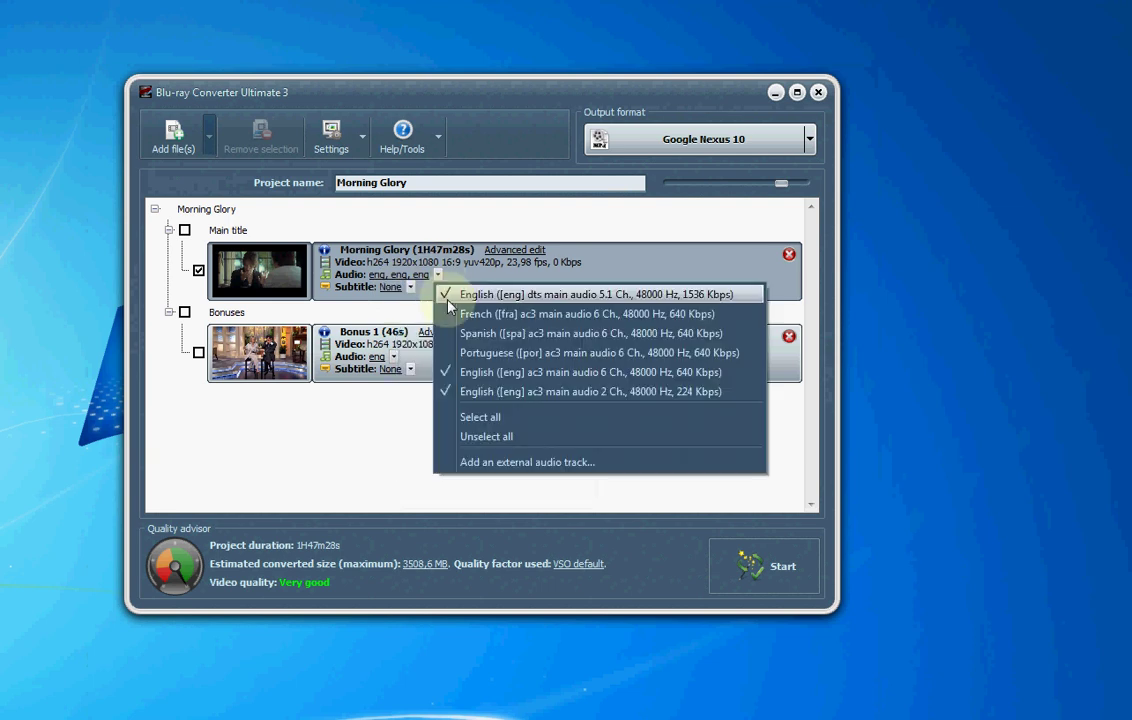
left_click(477, 296)
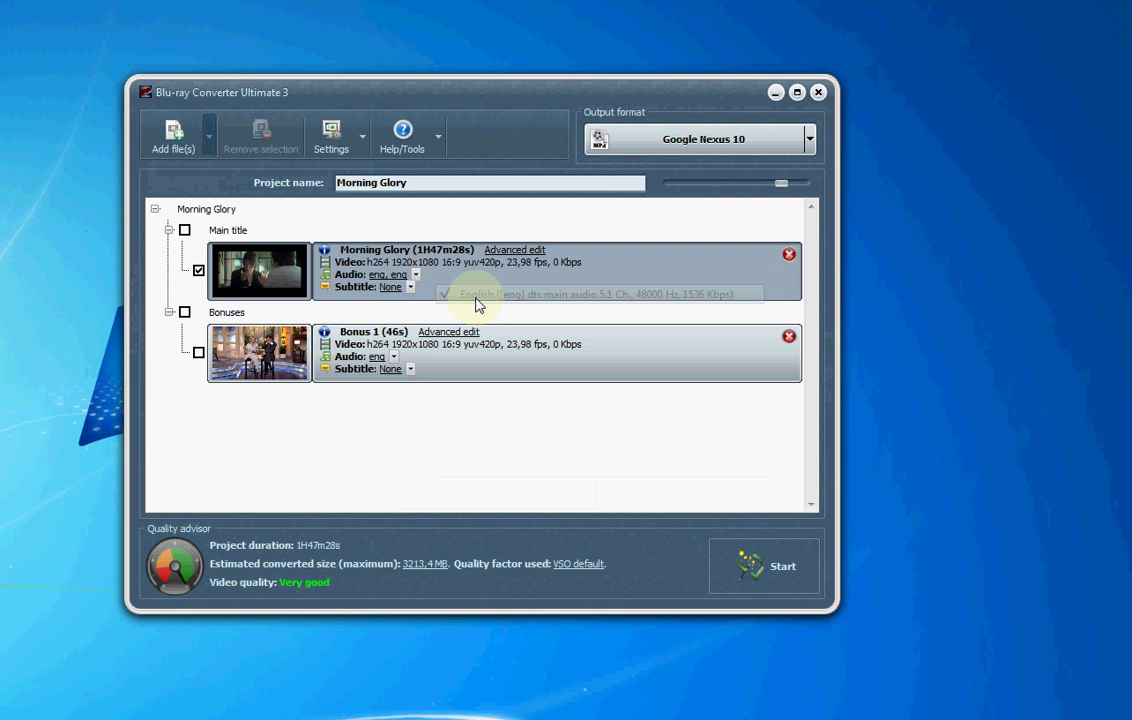
left_click(414, 276)
left_click(446, 373)
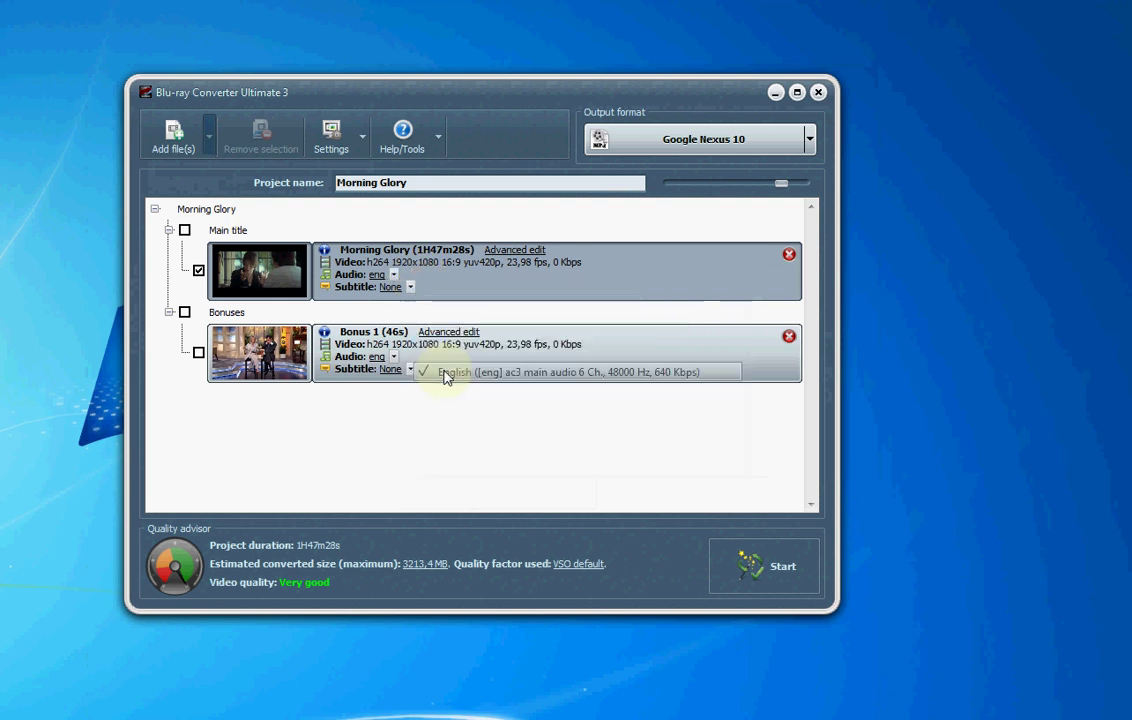
left_click(394, 274)
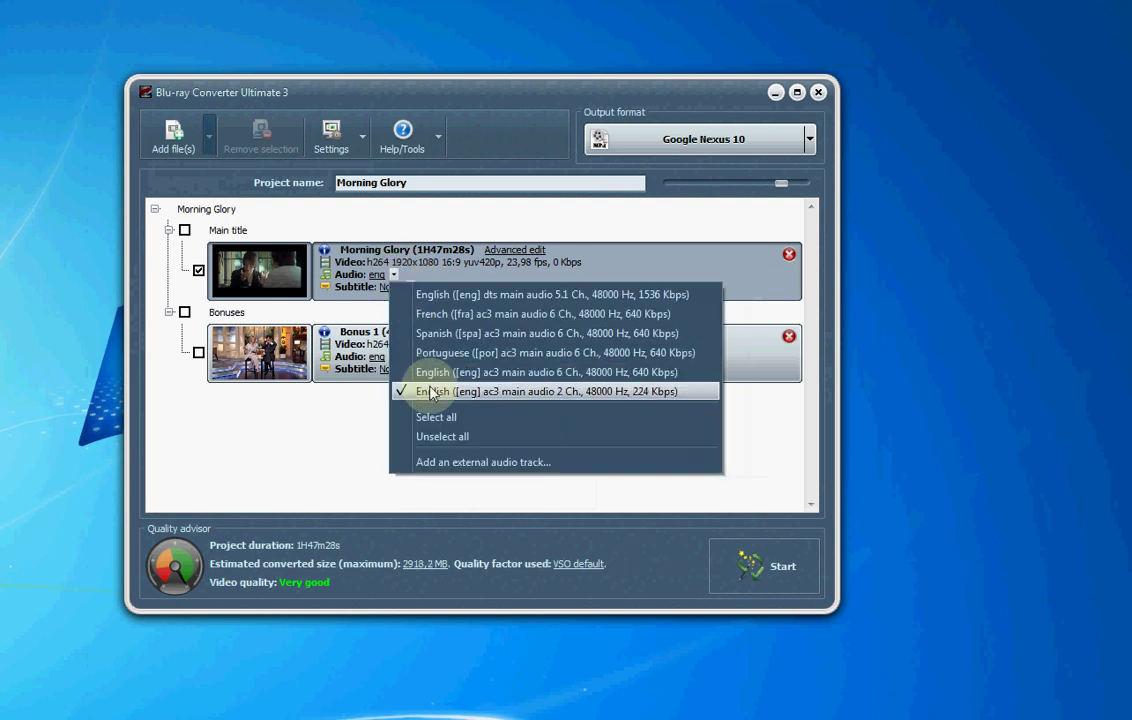
left_click(430, 391)
left_click(394, 274)
left_click(418, 295)
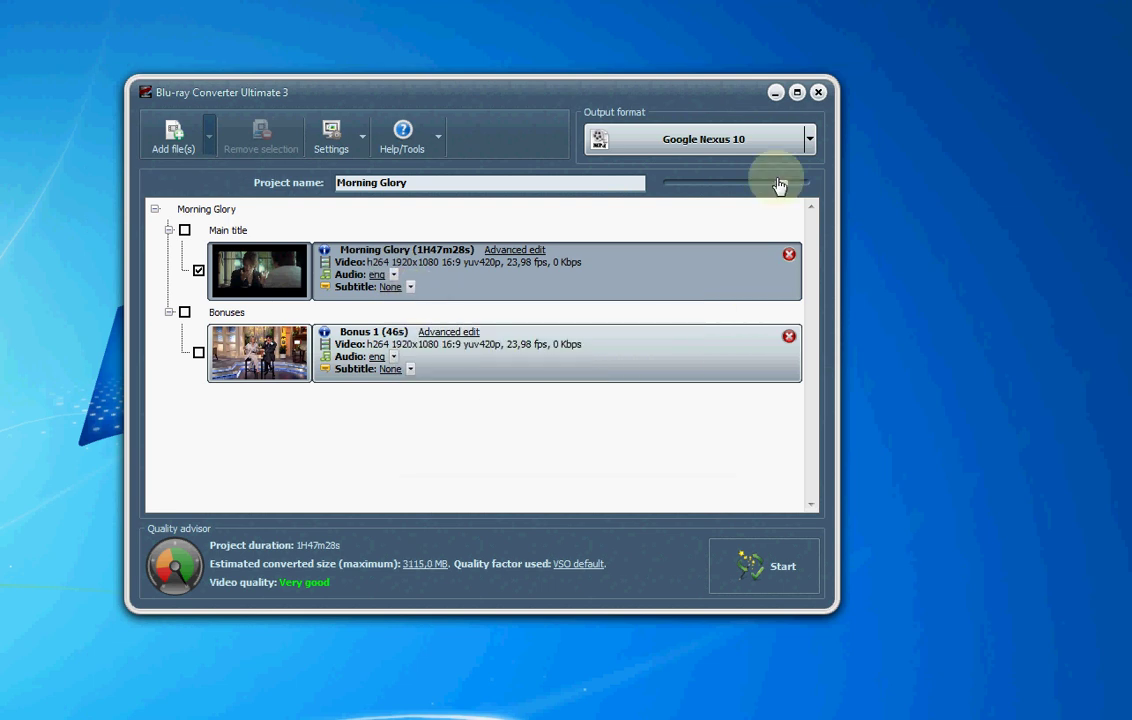
Start converting the Morning Glory main title to Google Nexus 10 format
left_click(798, 568)
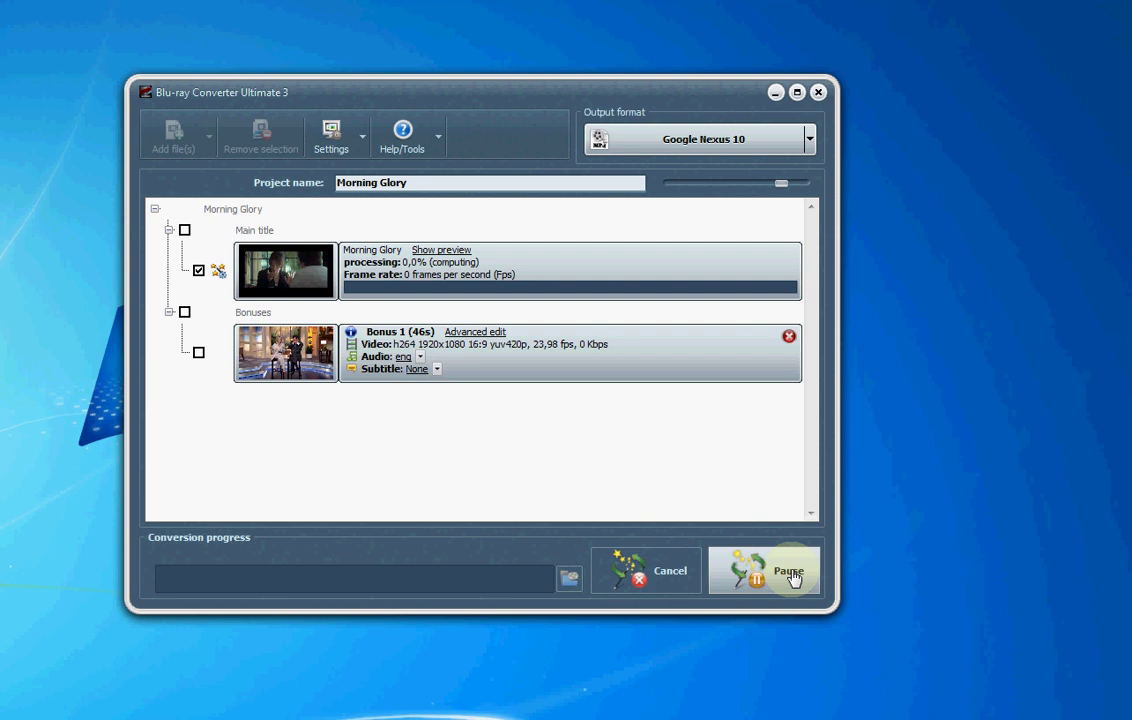